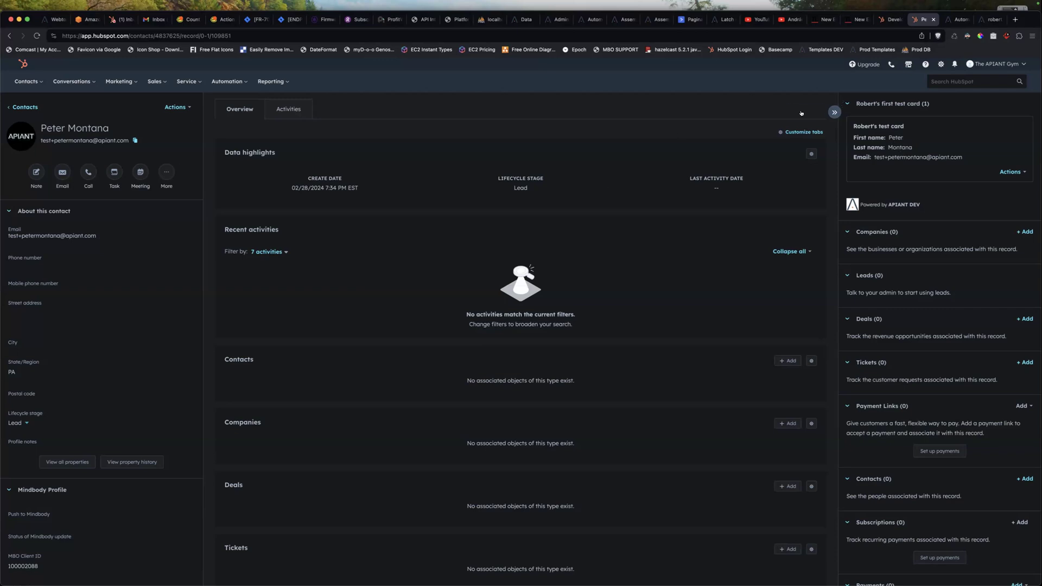
# Reveal Menu option #1 and Menu option #2 in the contact's test card Actions dropdown.
pyautogui.click(1009, 171)
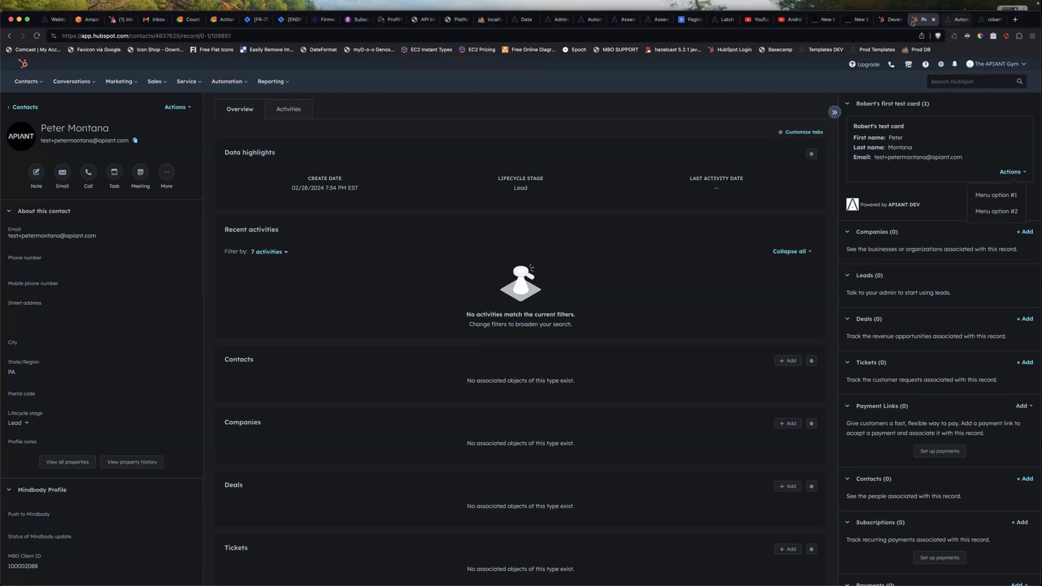
# Show the CRM card's data request settings: fetch URL and Contacts target sending firstname, email, lastname.
pyautogui.click(885, 19)
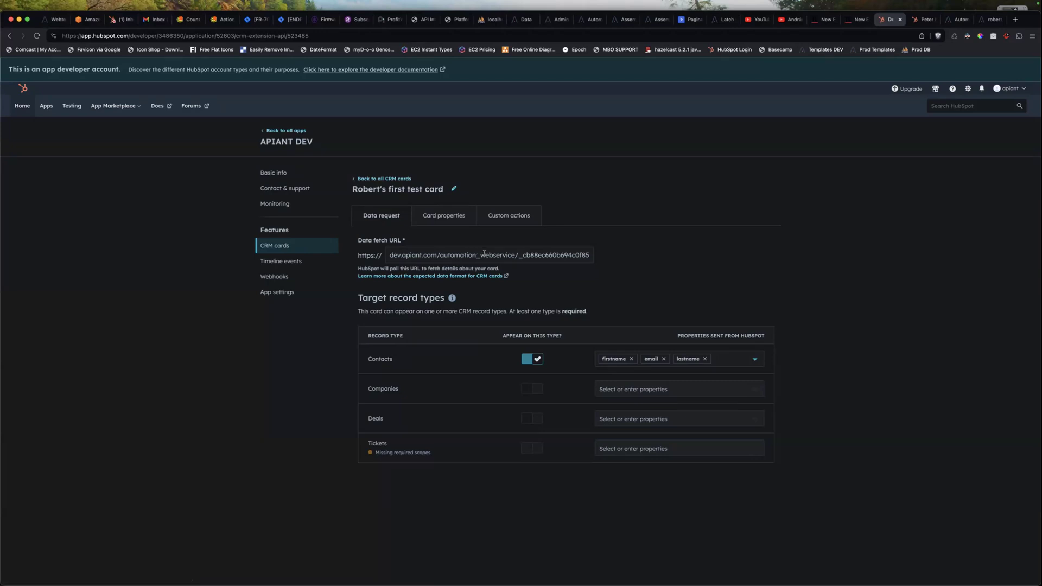
# Edit APIANT automation #6642 and view its HTTP request received trigger's firstname, lastname, email parameters.
pyautogui.click(949, 22)
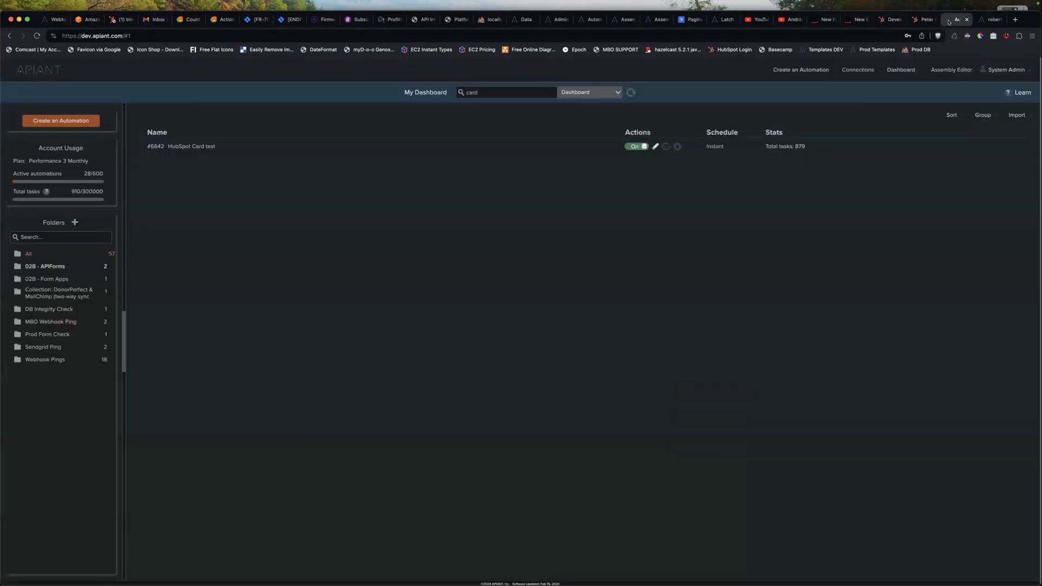
pyautogui.click(655, 146)
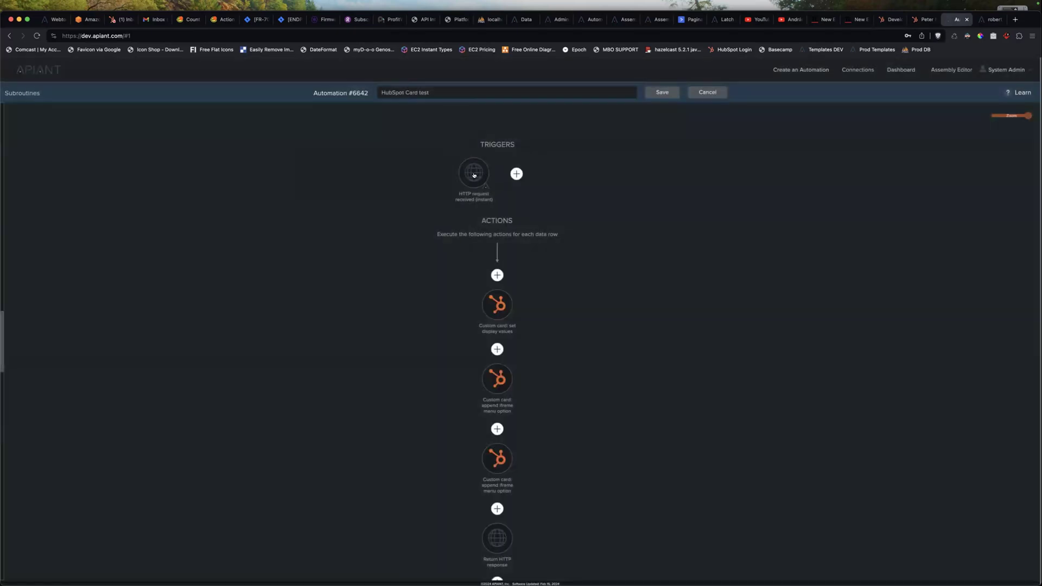
pyautogui.click(474, 175)
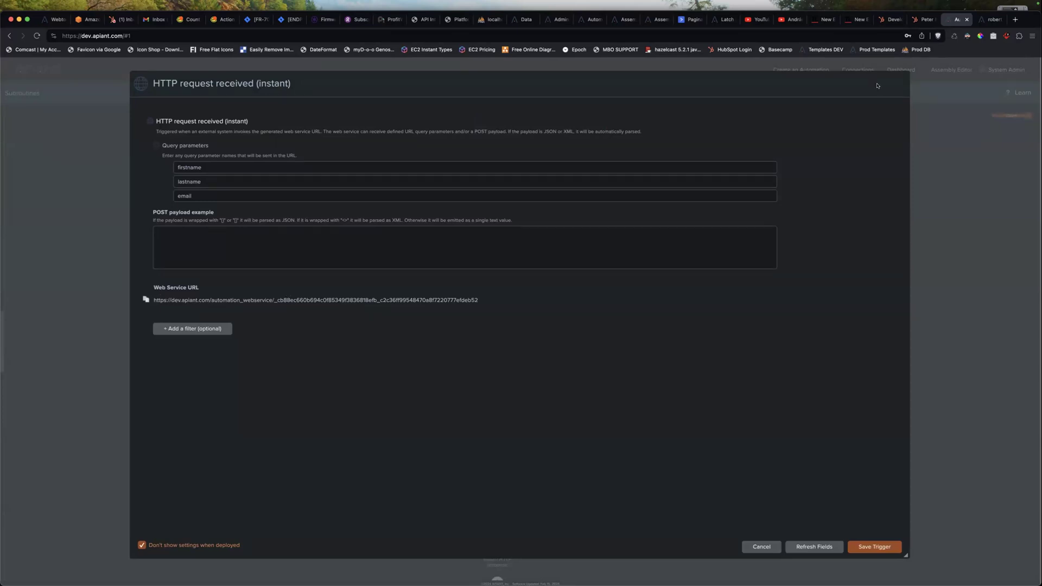
pyautogui.click(888, 20)
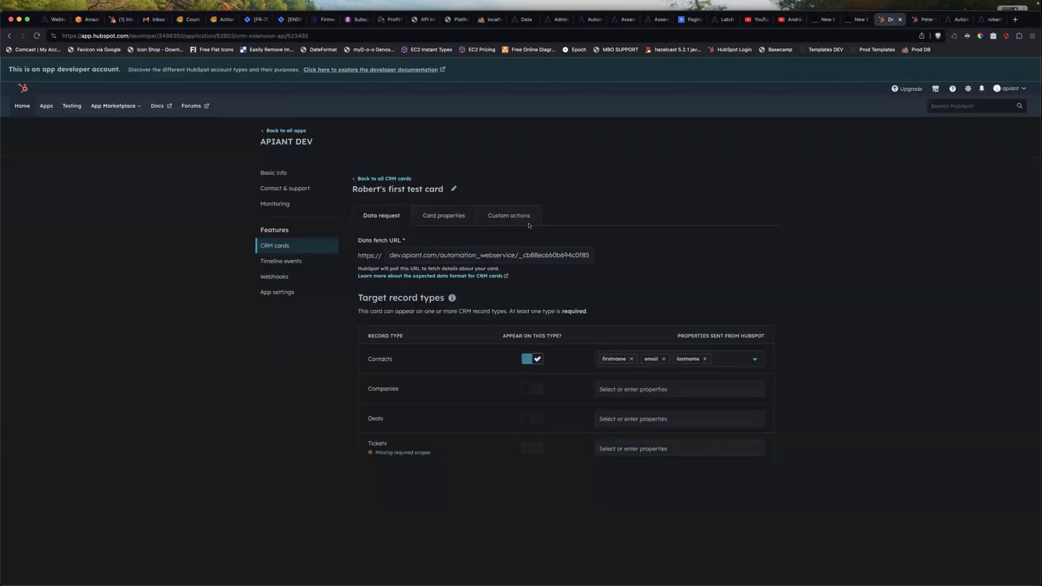
pyautogui.click(525, 254)
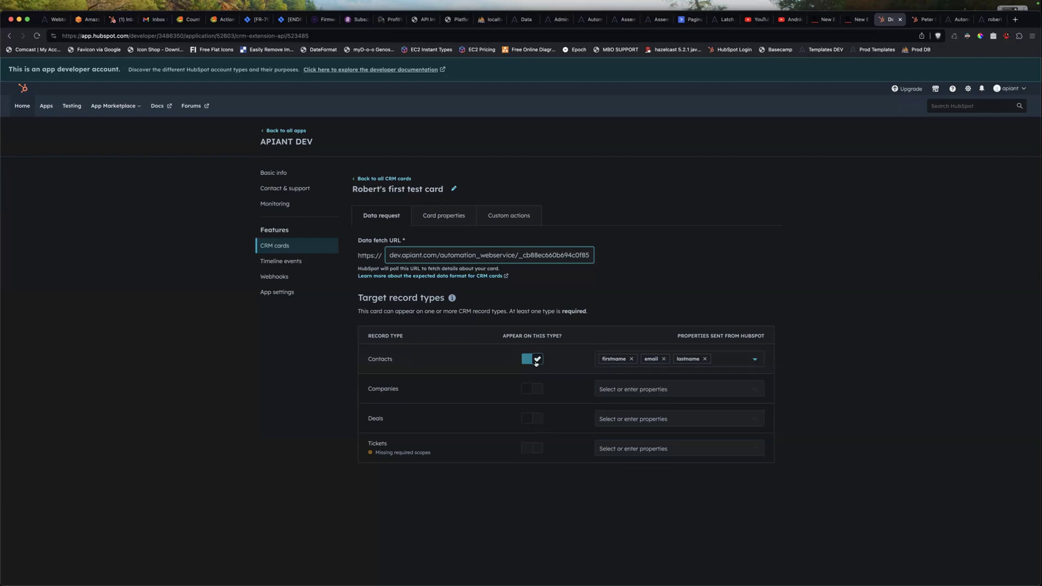
pyautogui.click(538, 387)
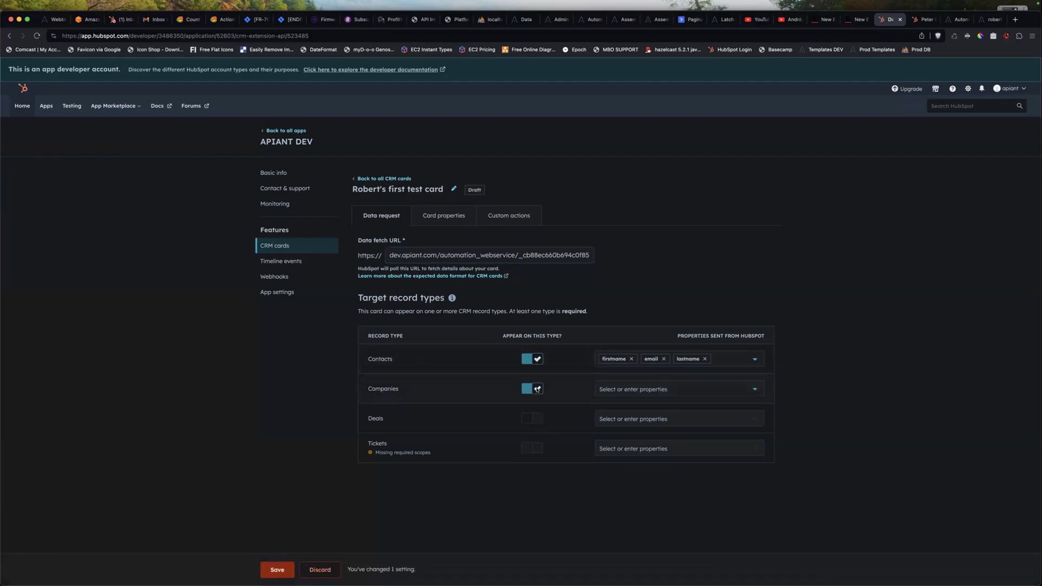
pyautogui.click(647, 389)
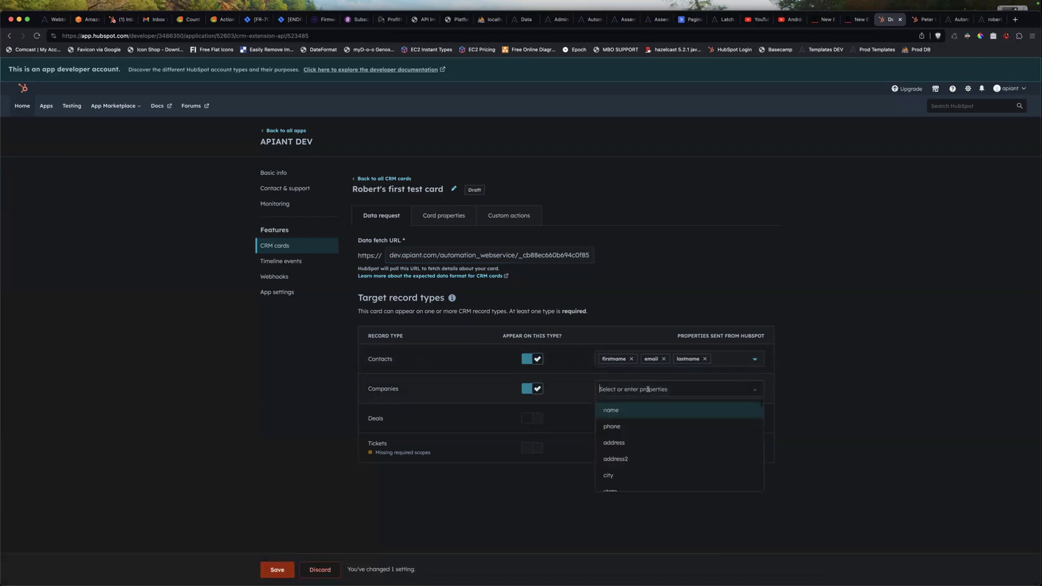
pyautogui.click(528, 388)
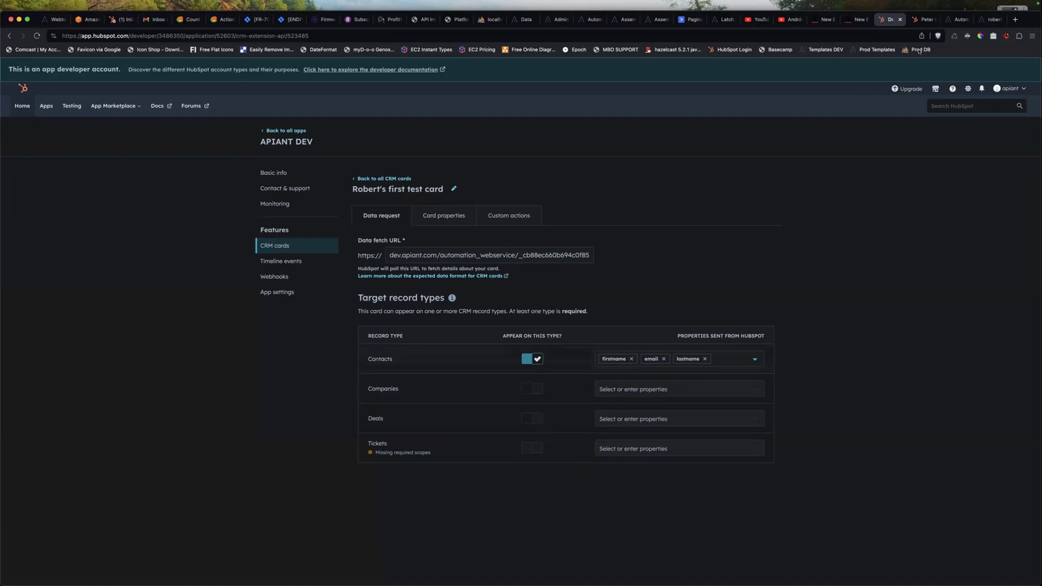
pyautogui.click(957, 19)
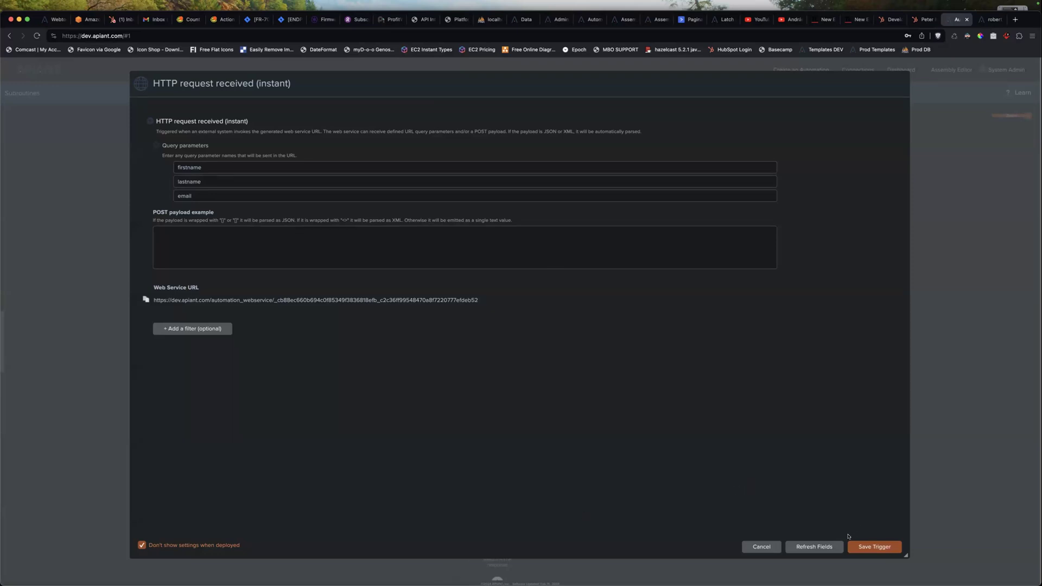
# Cancel the HTTP trigger dialog without changes and return to the HubSpot card's developer page.
pyautogui.click(759, 546)
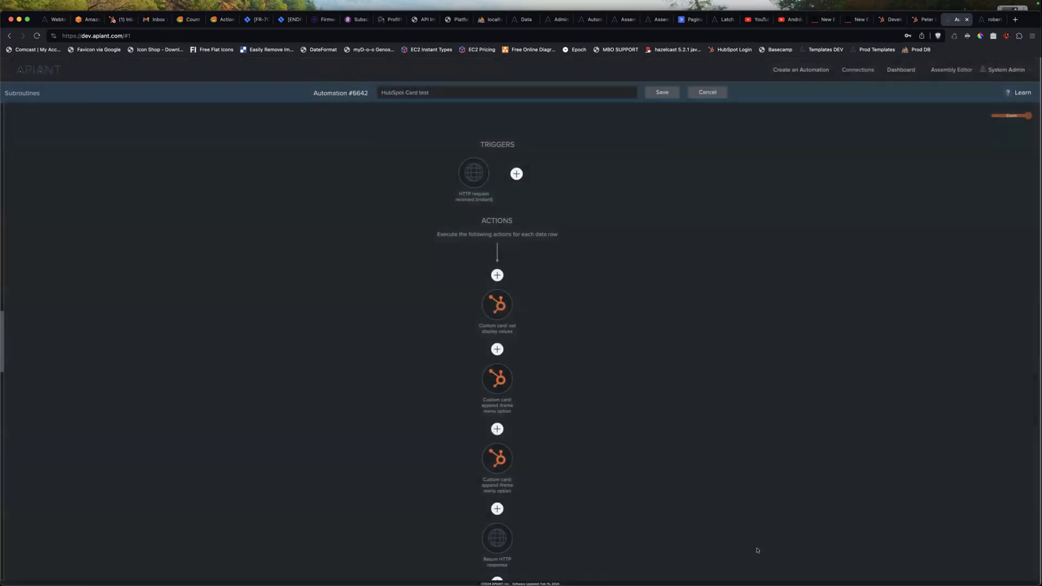
pyautogui.click(882, 22)
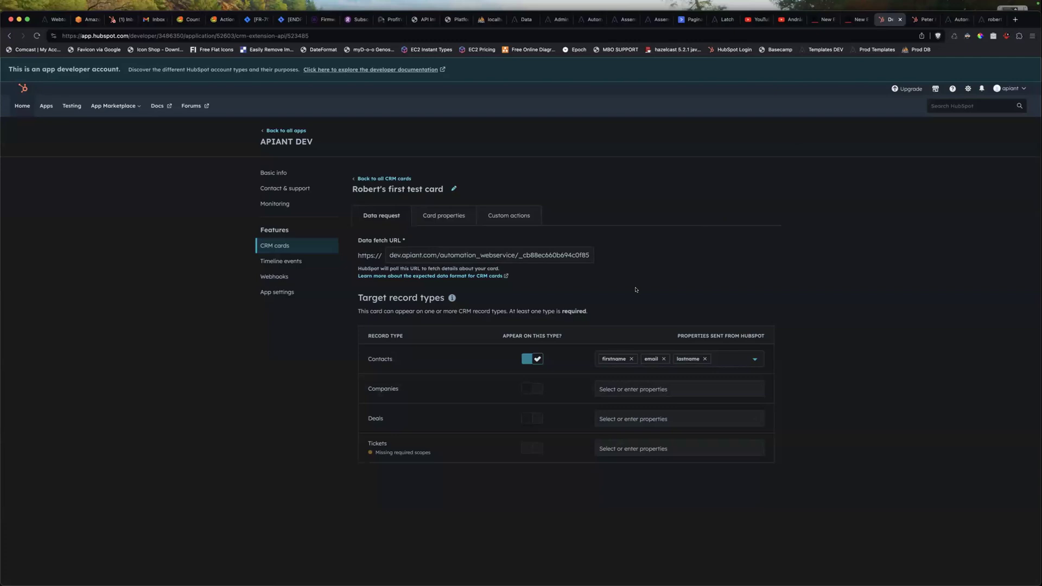
# Check the card properties firstname, lastname, email (First name, Last name, Email) against the contact record.
pyautogui.click(432, 217)
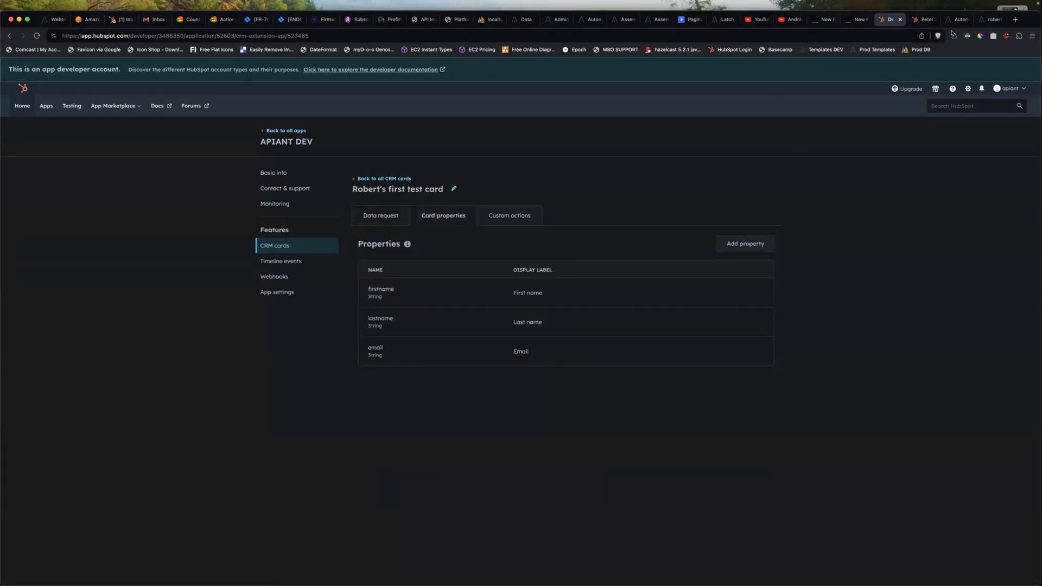
pyautogui.click(919, 23)
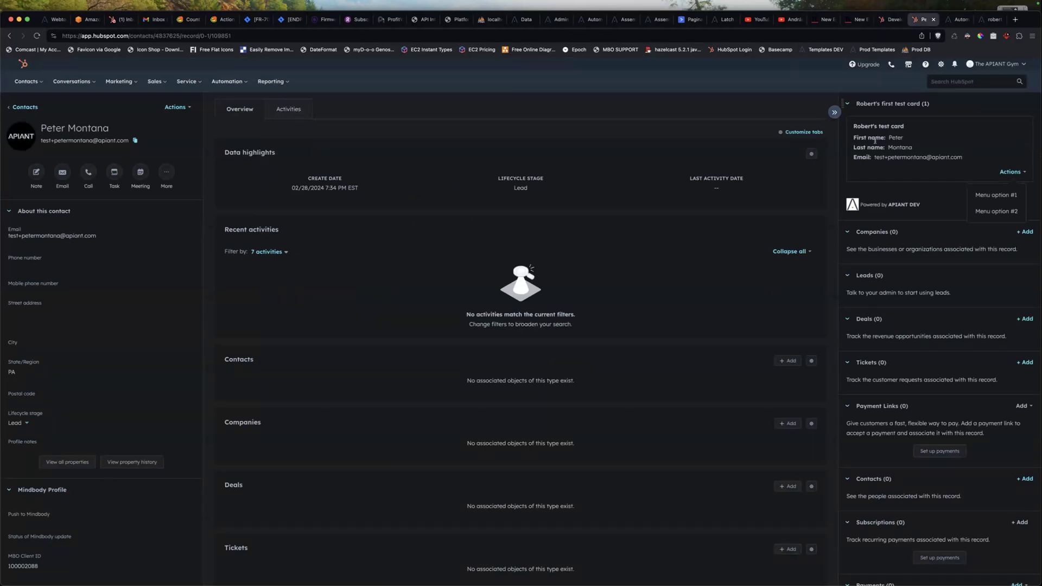
pyautogui.click(888, 19)
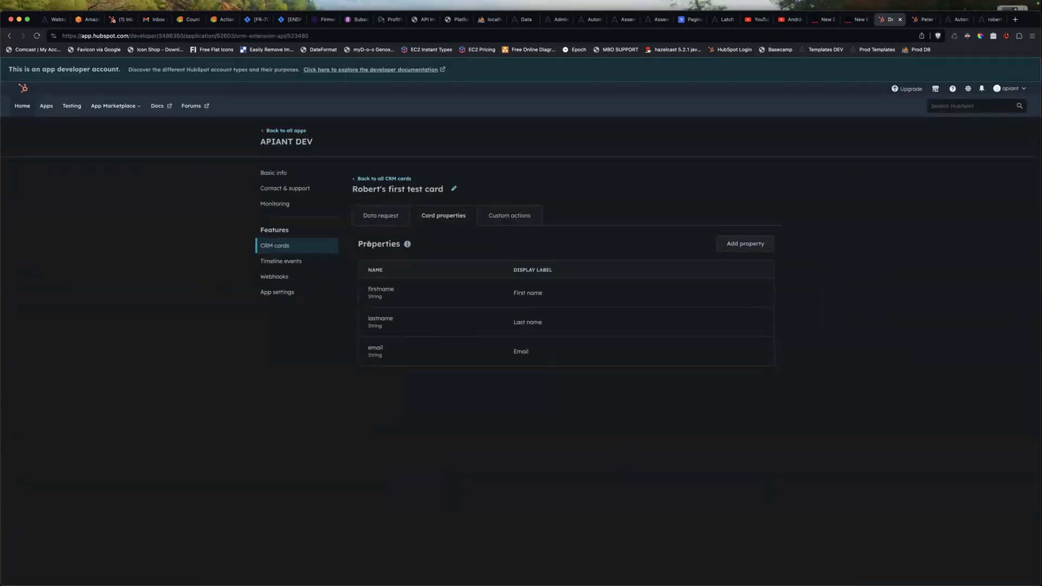
pyautogui.moveTo(425, 283)
pyautogui.click(959, 20)
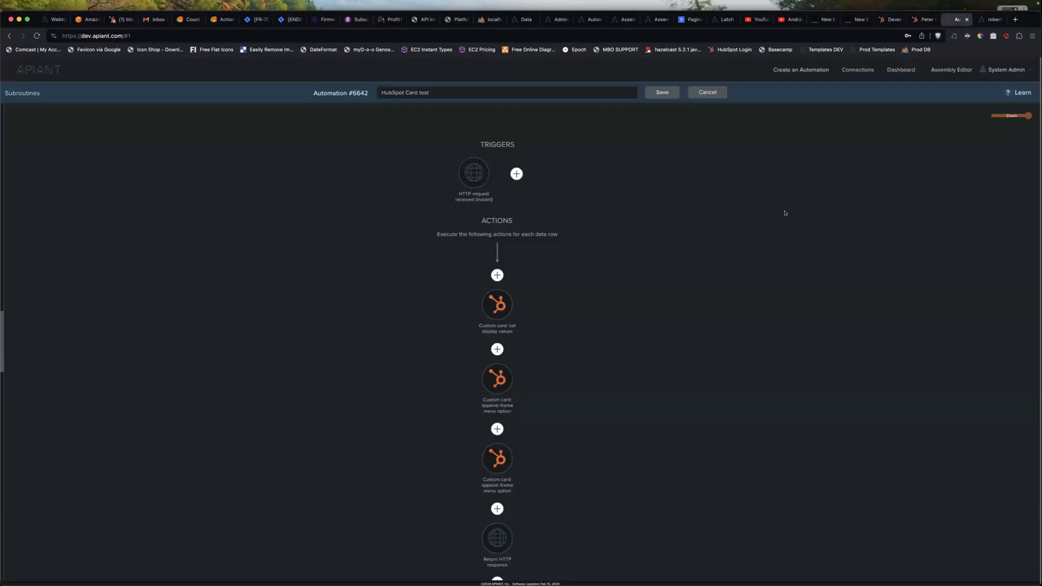
pyautogui.scroll(-2, 513, 312)
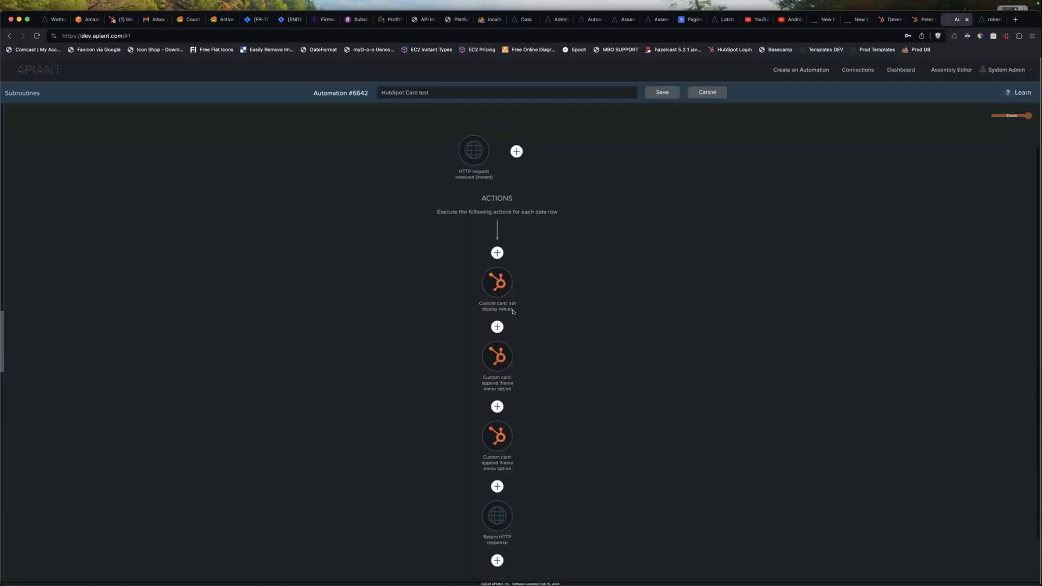
pyautogui.click(496, 283)
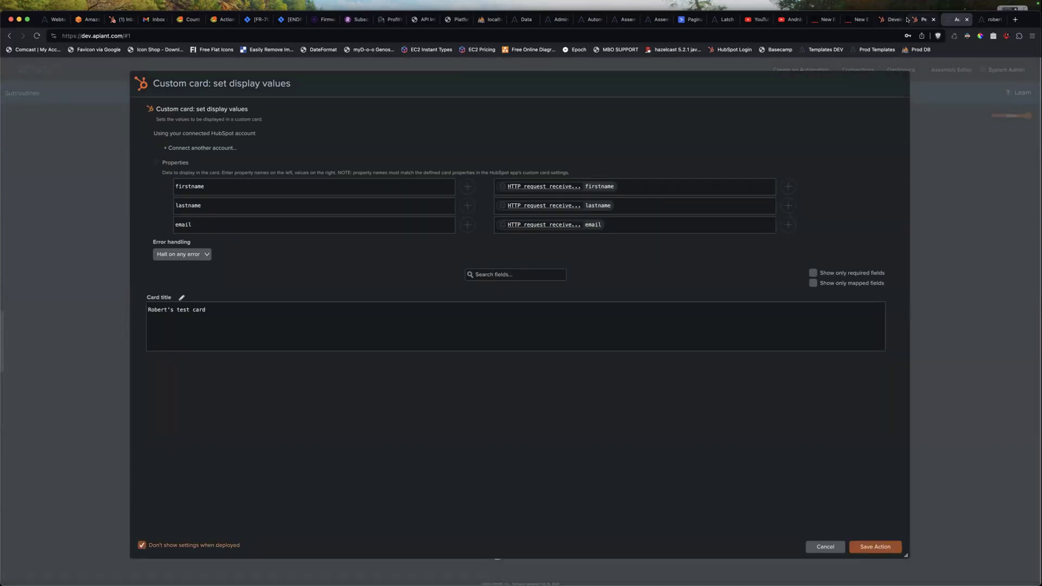
pyautogui.click(883, 20)
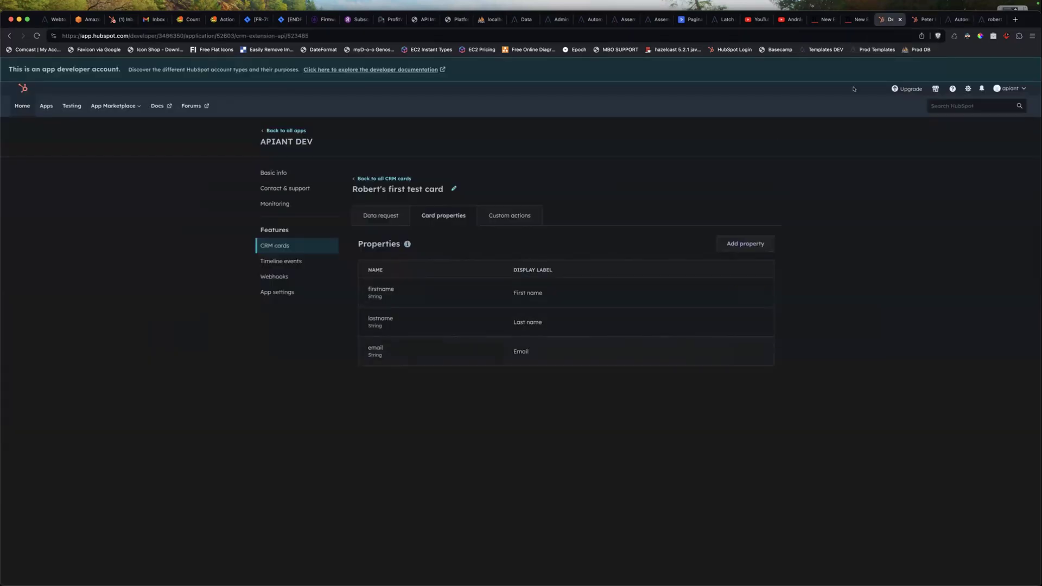
pyautogui.click(955, 20)
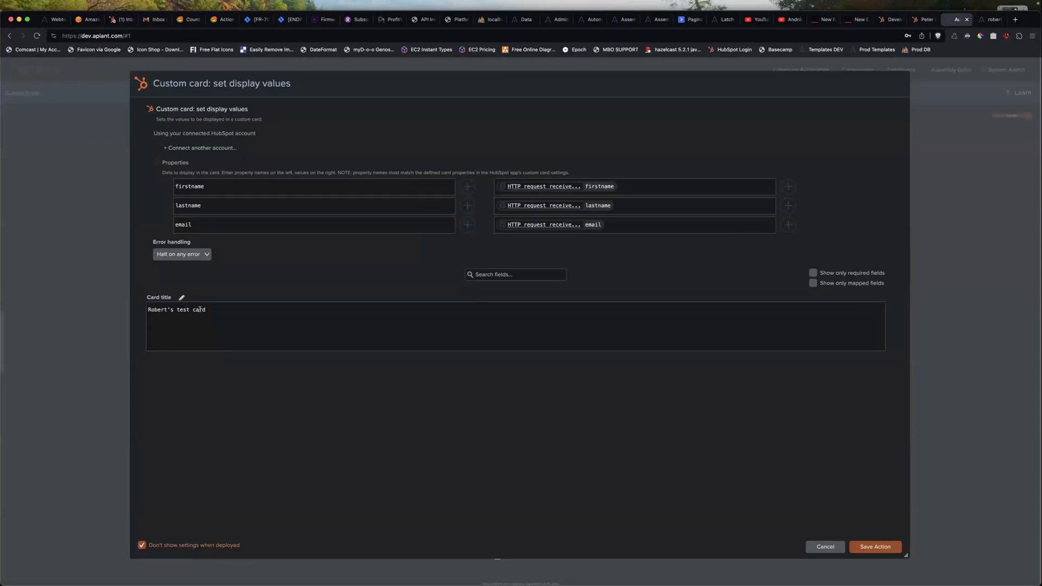
pyautogui.click(200, 309)
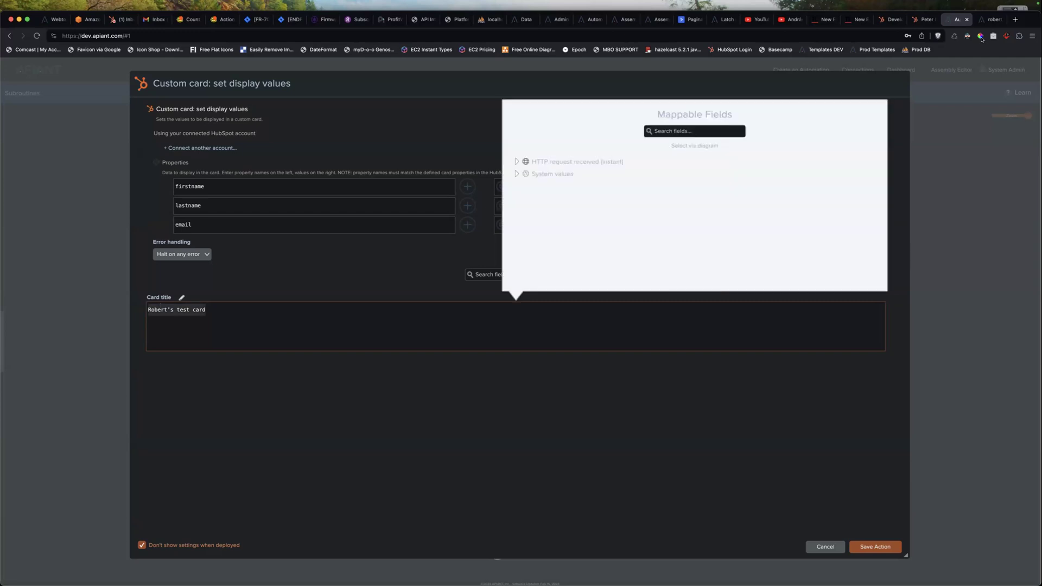
pyautogui.click(923, 20)
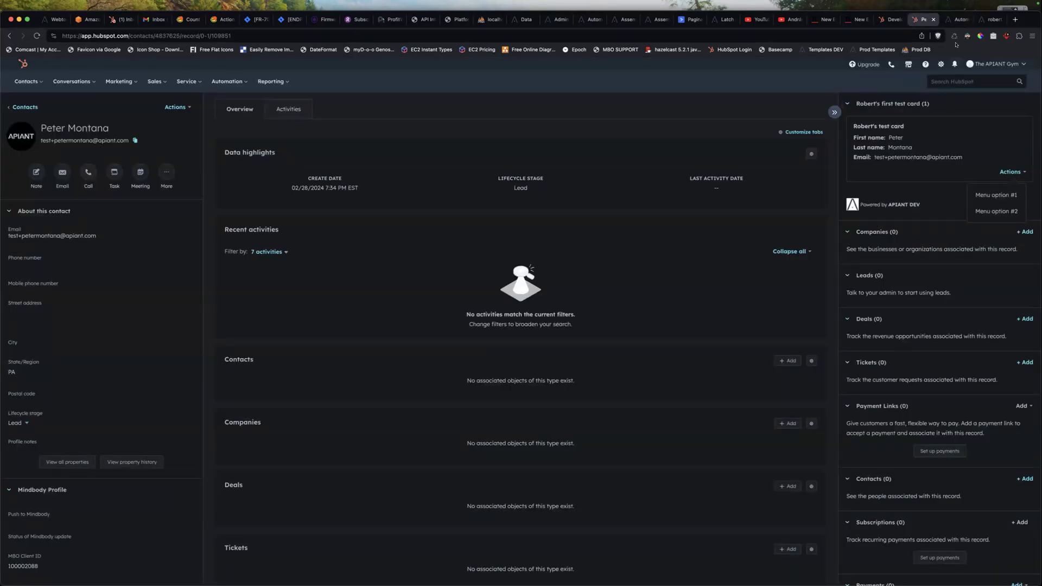
pyautogui.click(953, 22)
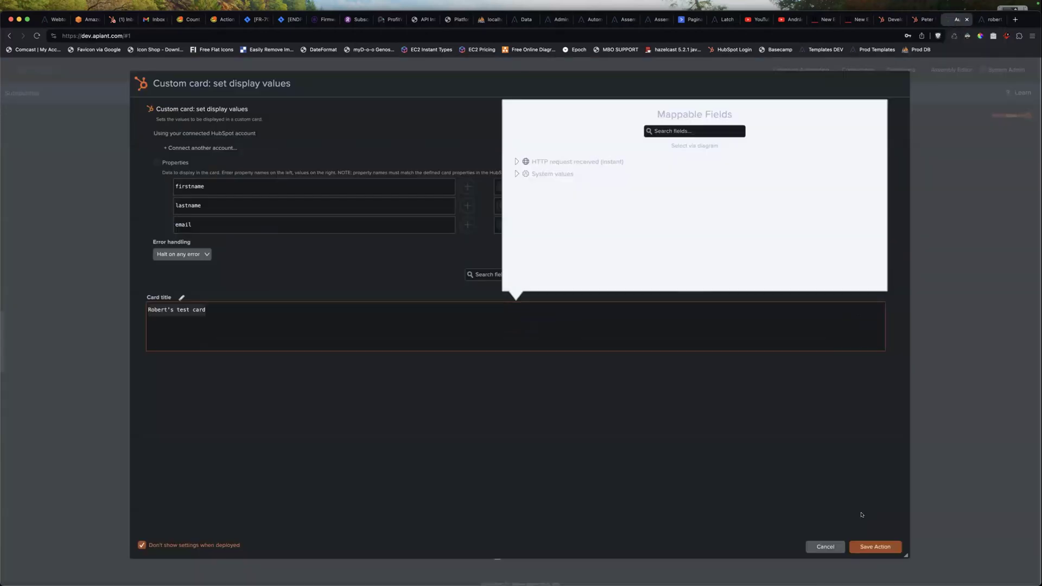
pyautogui.click(826, 550)
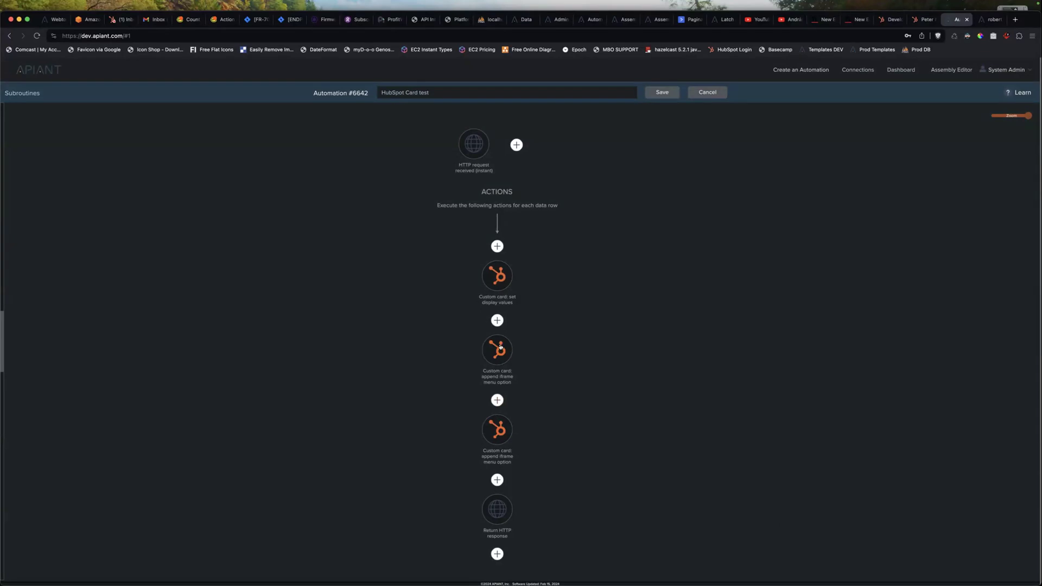
pyautogui.click(500, 347)
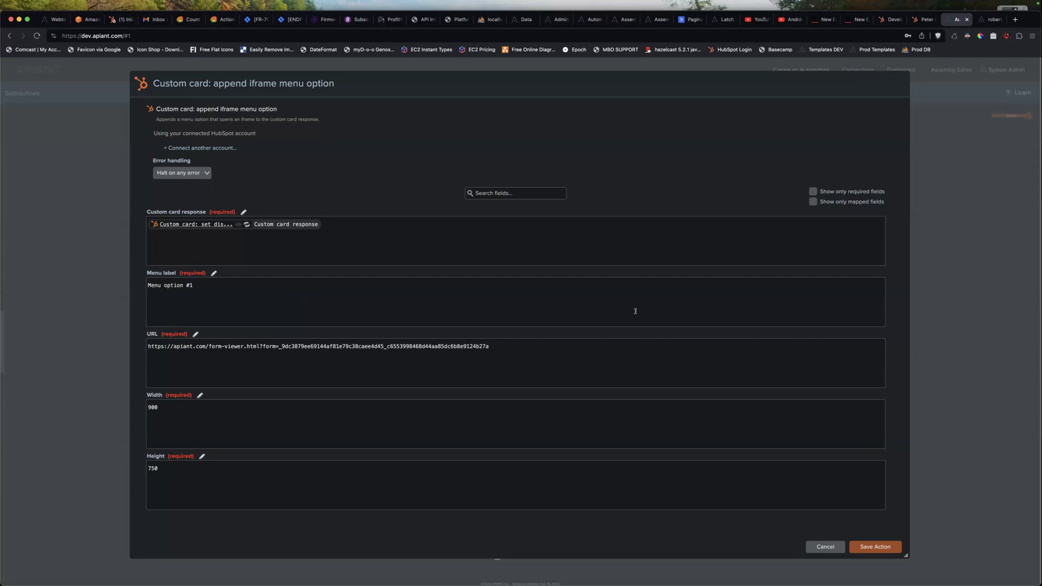
pyautogui.click(812, 544)
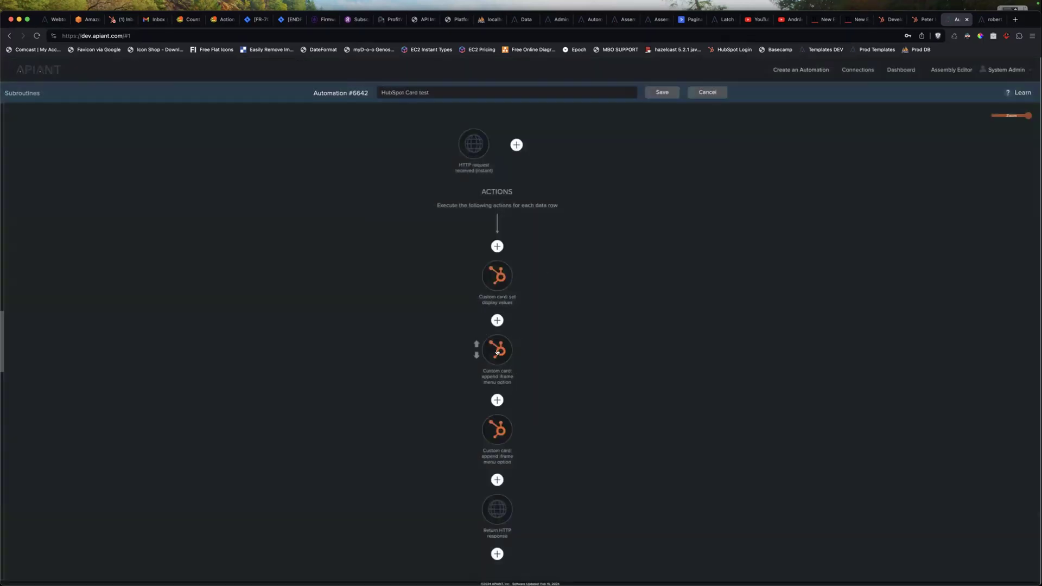
pyautogui.moveTo(506, 429)
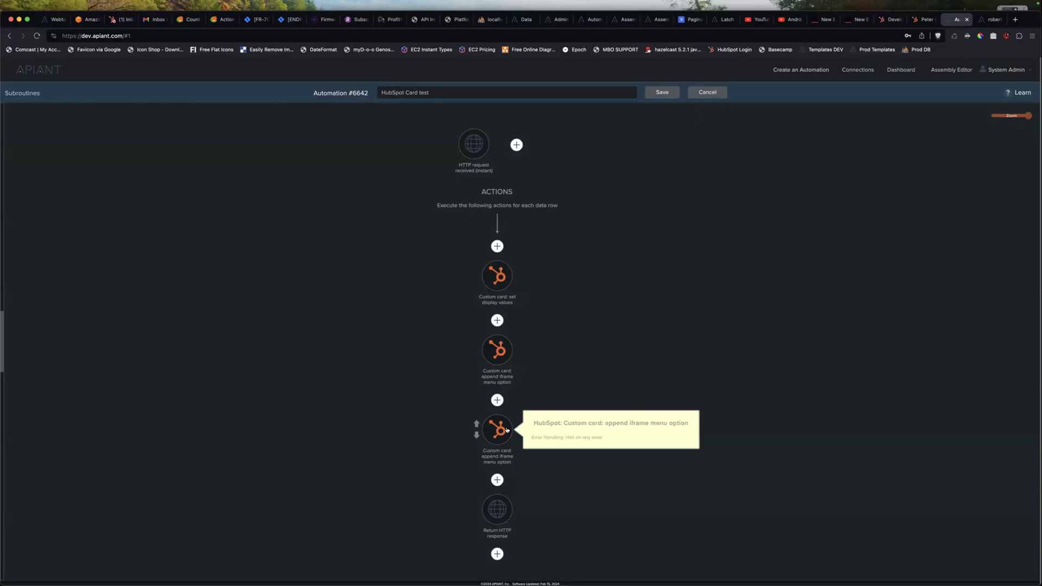
pyautogui.click(498, 354)
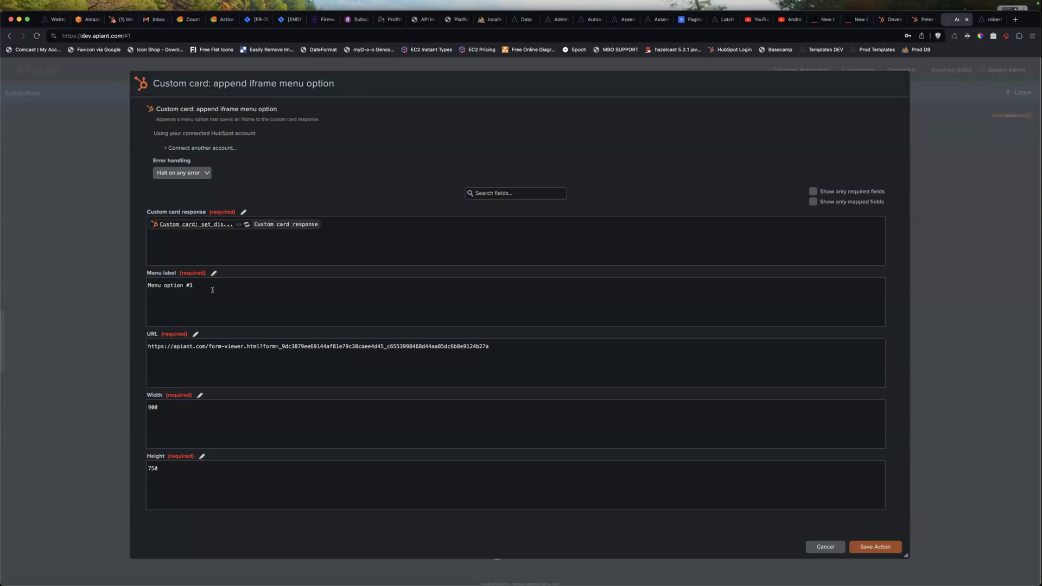
pyautogui.click(491, 345)
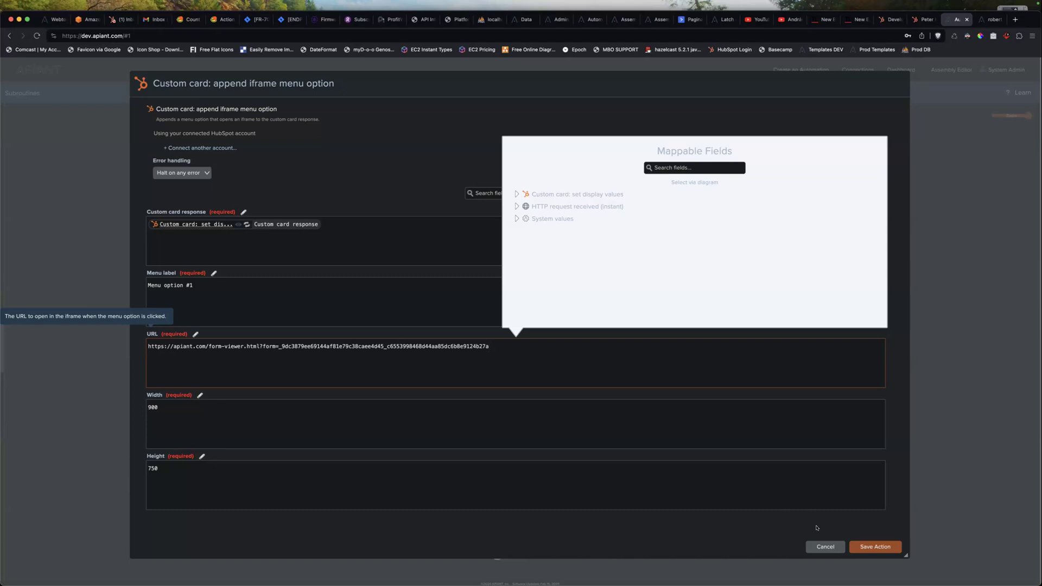
pyautogui.click(814, 545)
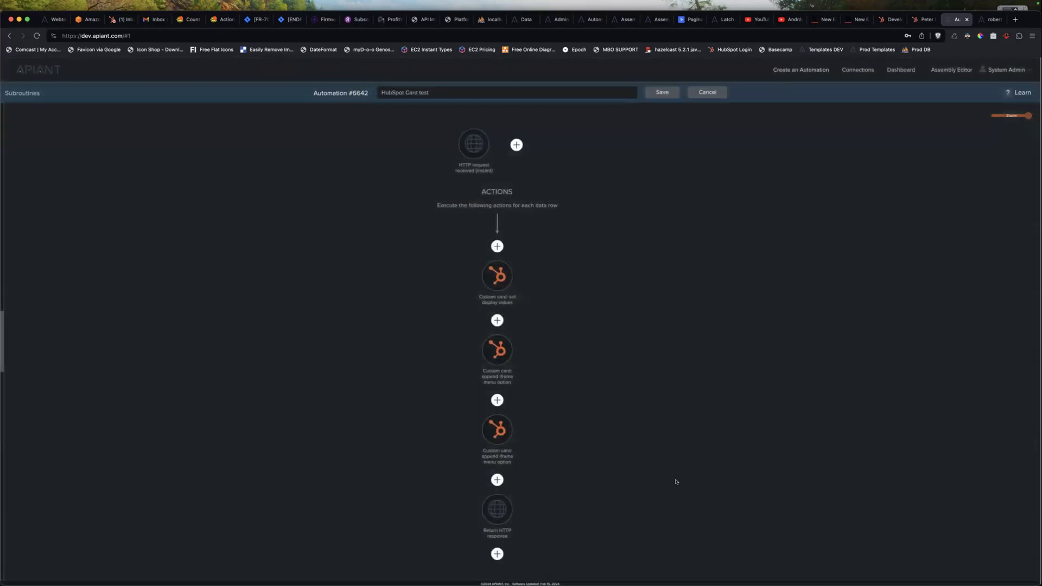
pyautogui.click(497, 508)
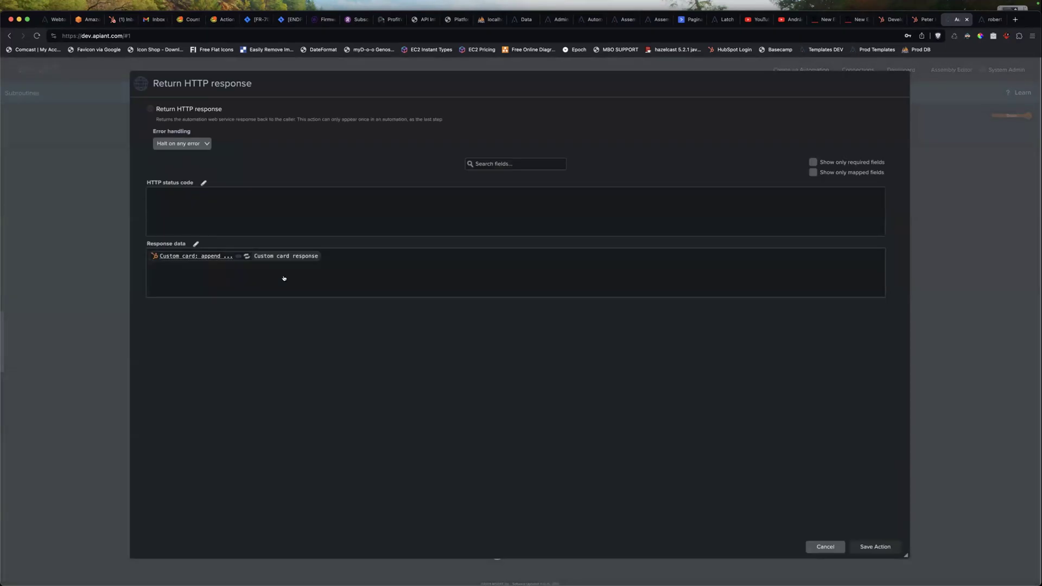
pyautogui.click(820, 546)
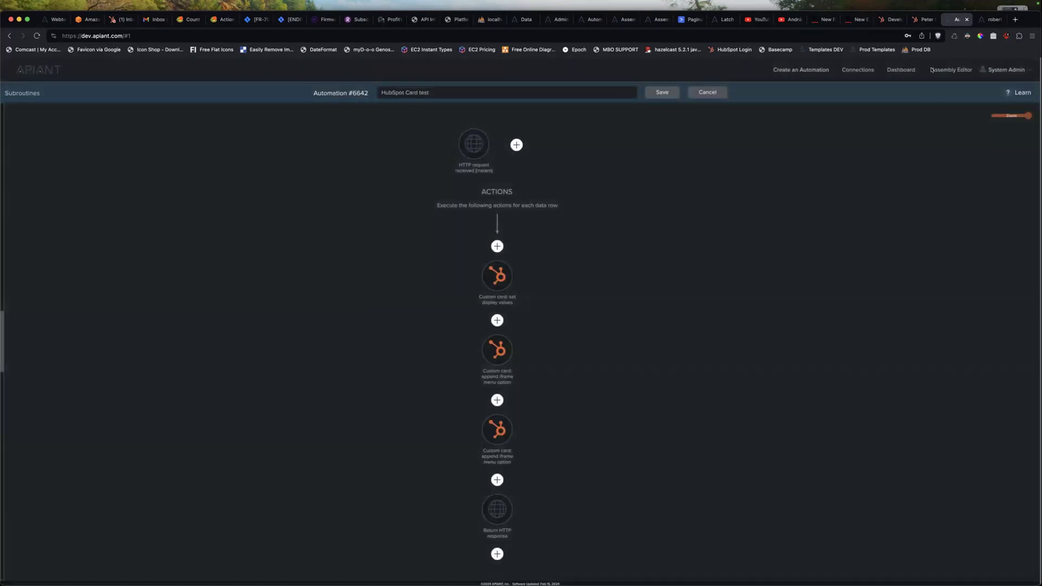
# Choose Menu option #1 on the contact's test card to show the APIANT email questionnaire iframe.
pyautogui.click(920, 20)
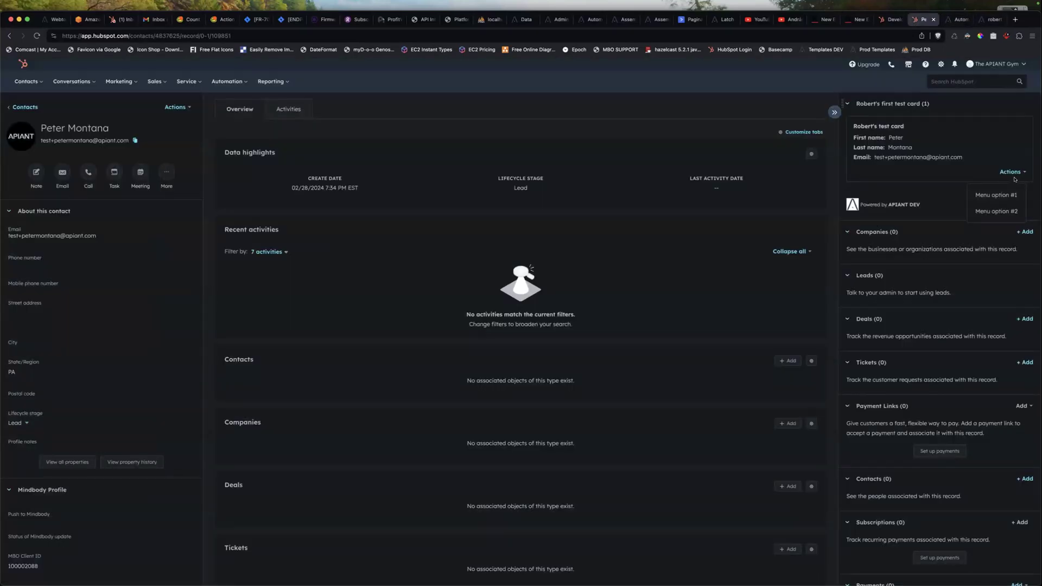
pyautogui.click(996, 195)
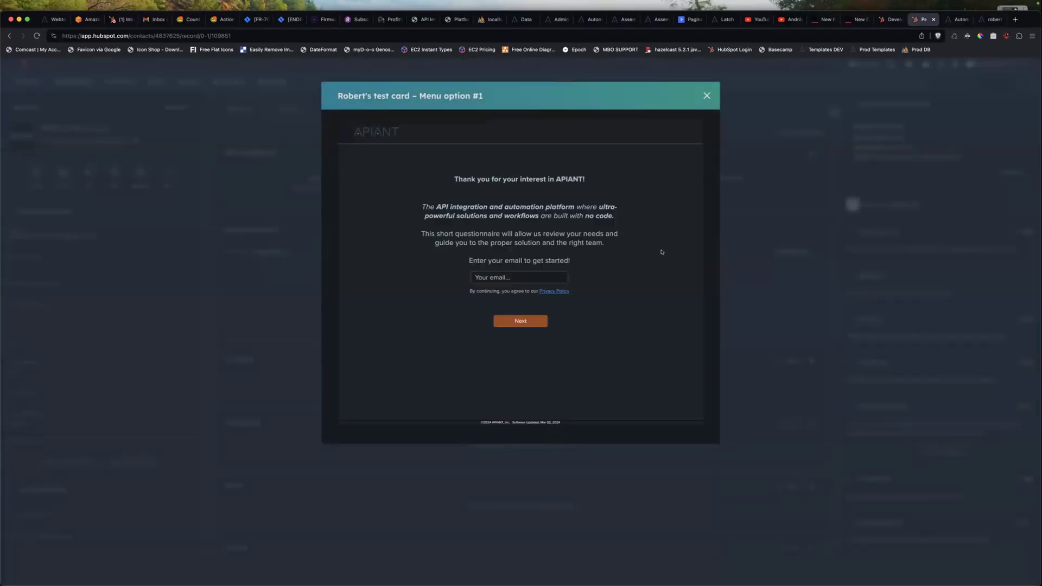